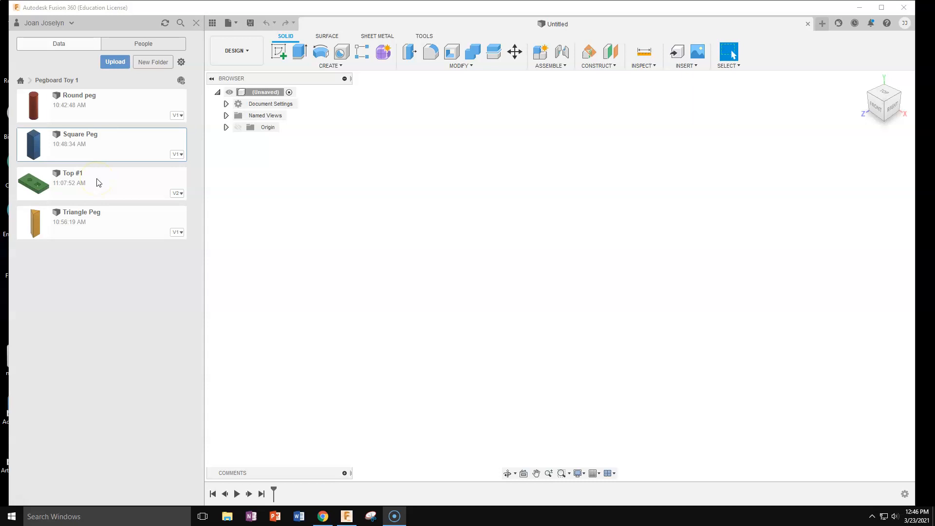
Open the Top #1 design from the Pegboard Toy 1 project
click(97, 181)
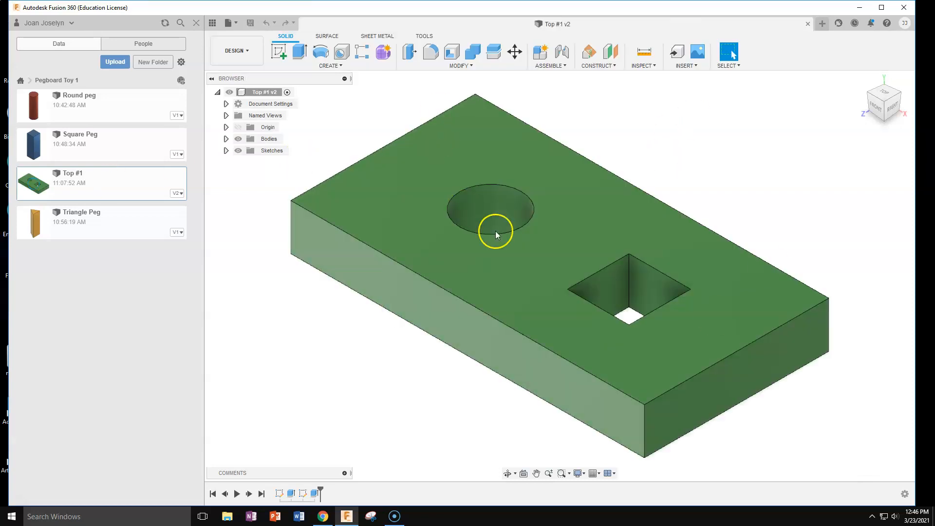
scroll(527, 196, up, 2)
scroll(560, 185, down, 4)
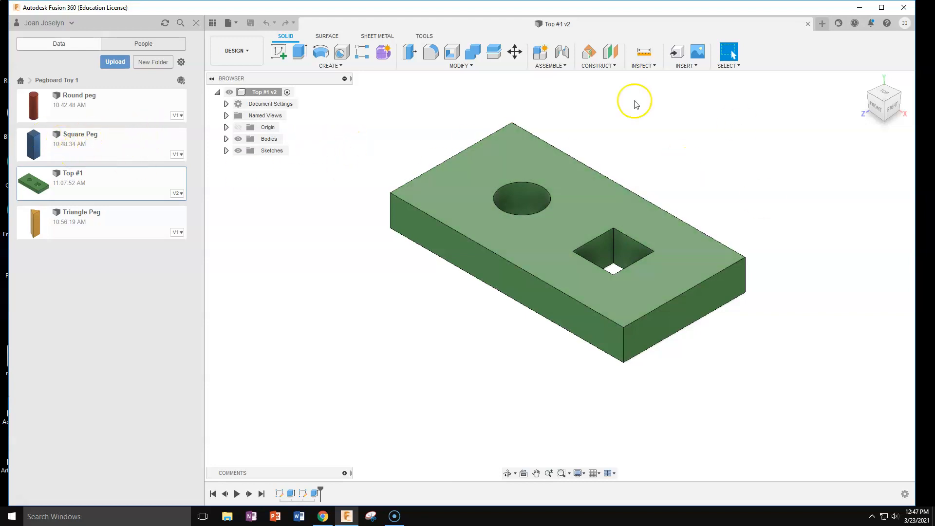
Insert the Square Peg into the current design and move it along X and Z to stand next to the board's square hole
right_click(101, 139)
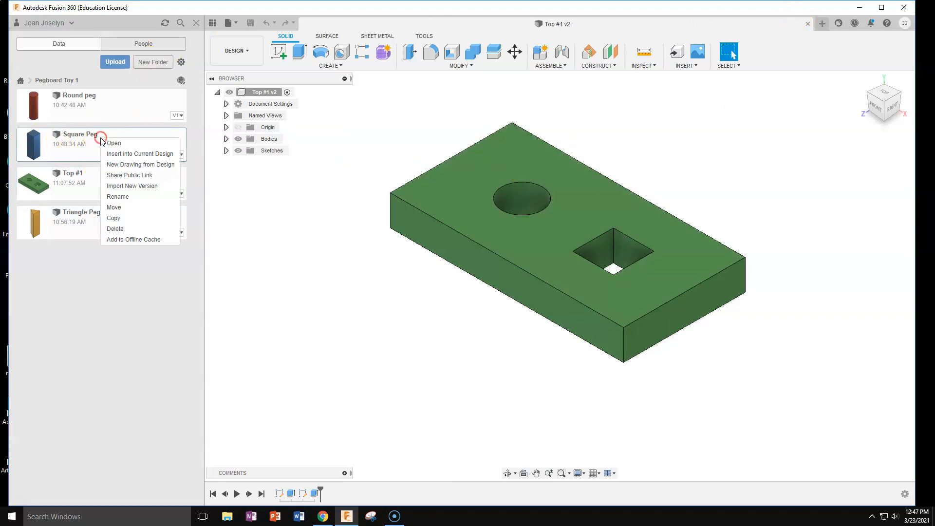
click(148, 155)
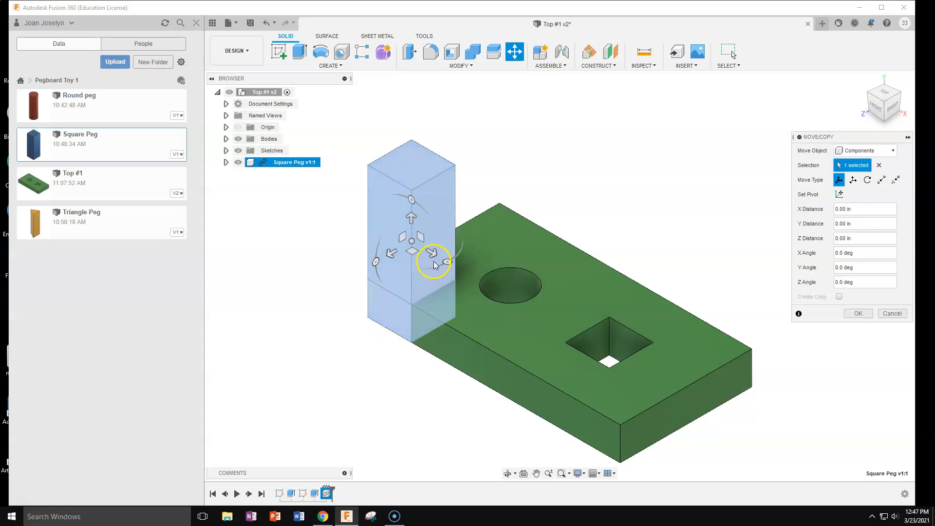
drag(432, 254, 546, 330)
drag(477, 308, 618, 298)
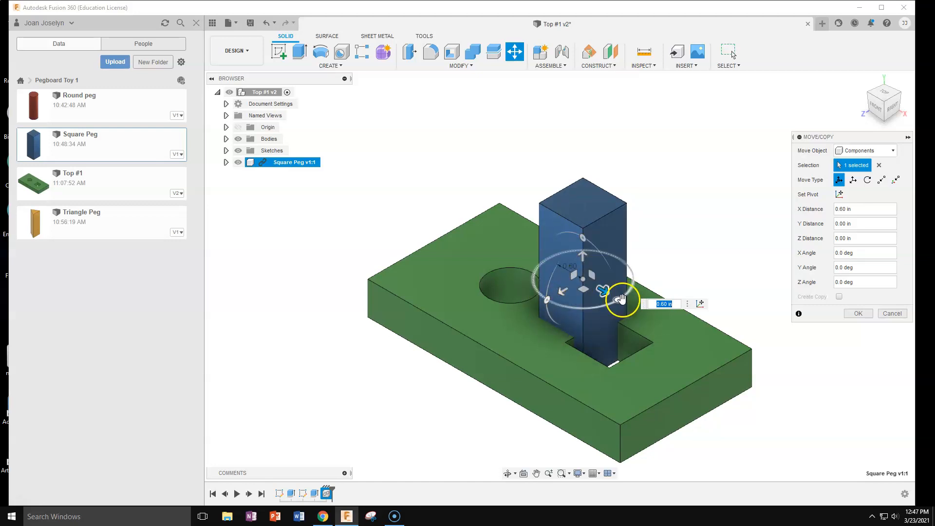
drag(563, 297, 555, 295)
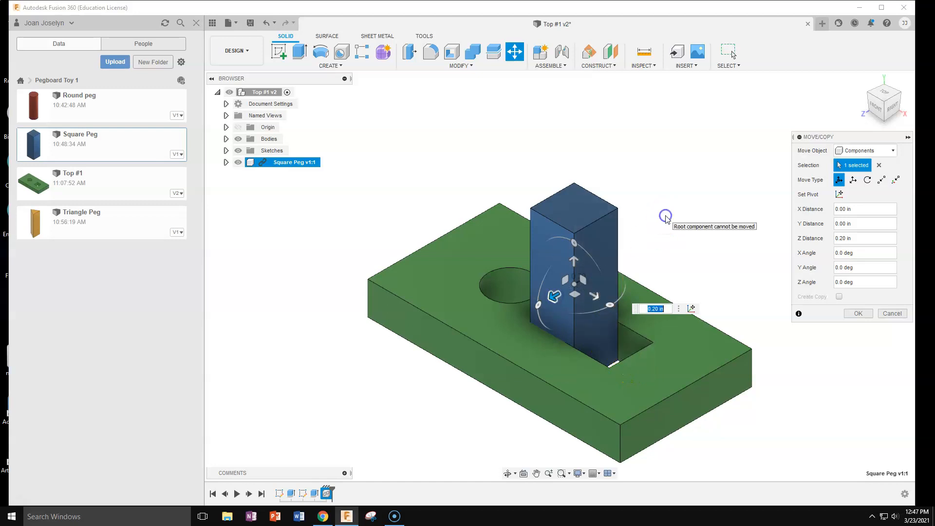
click(857, 313)
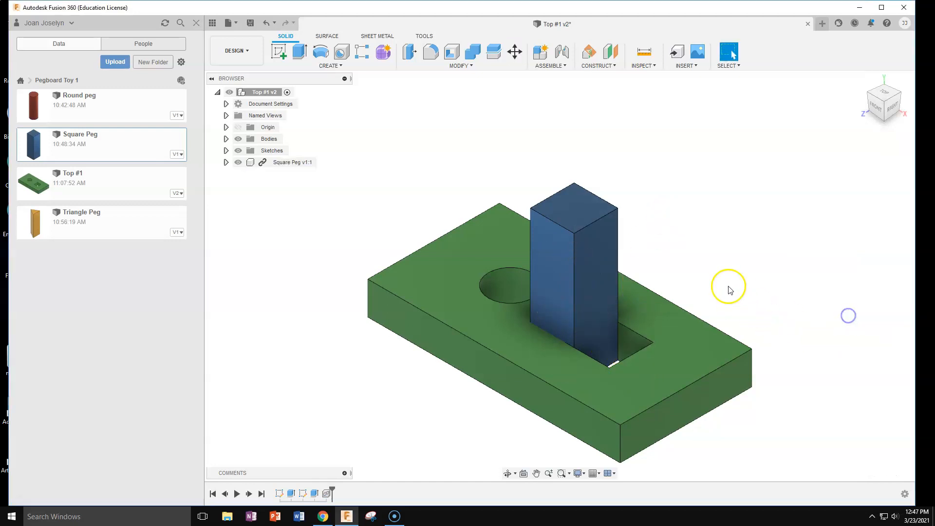
Create a joint between the centre of the square peg's side face and the centre of the square hole's inner wall
click(558, 66)
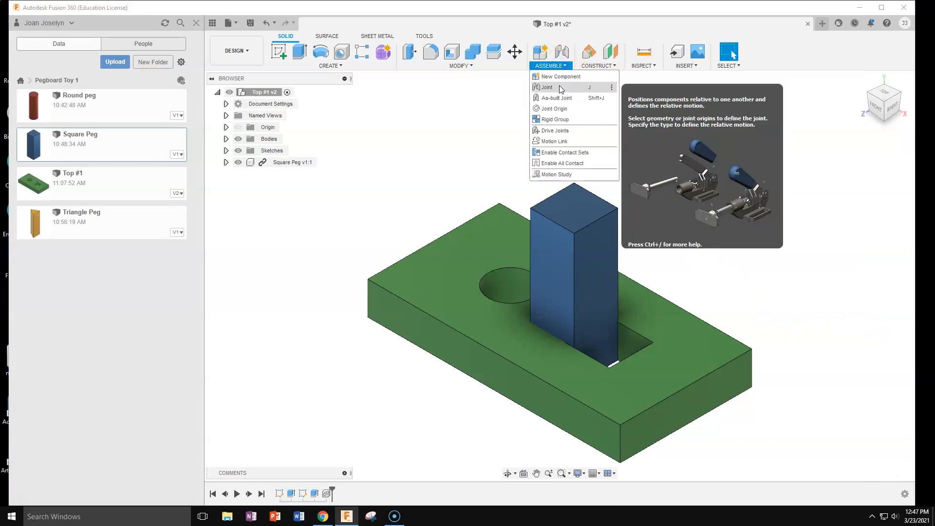
click(559, 86)
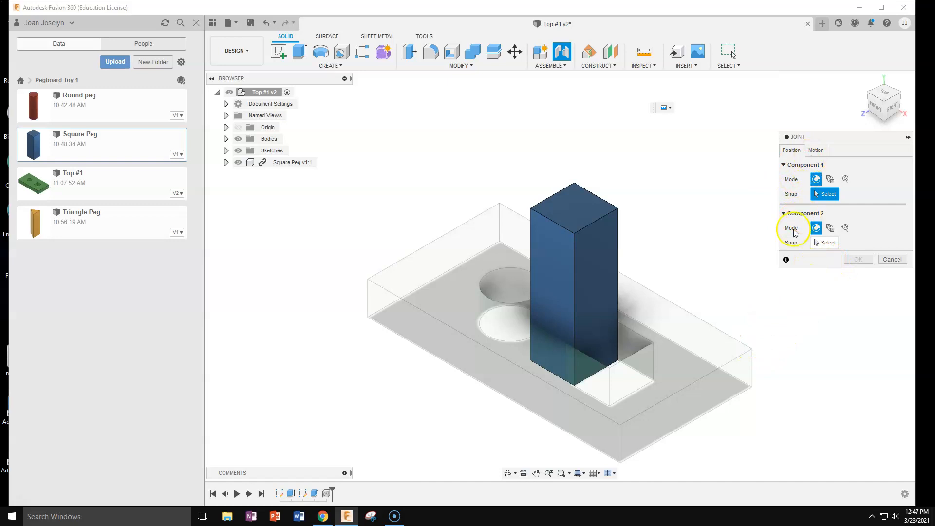
click(595, 298)
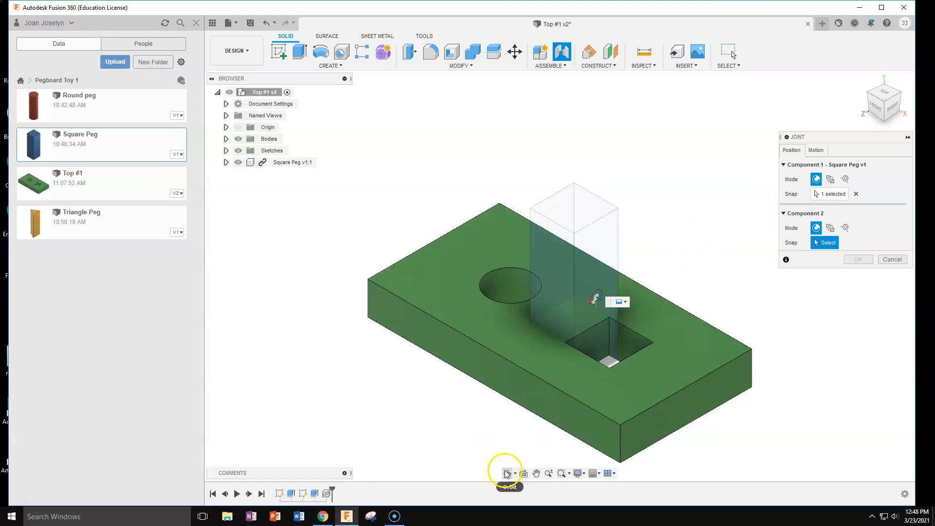
shift+middle_drag(705, 192, 773, 203)
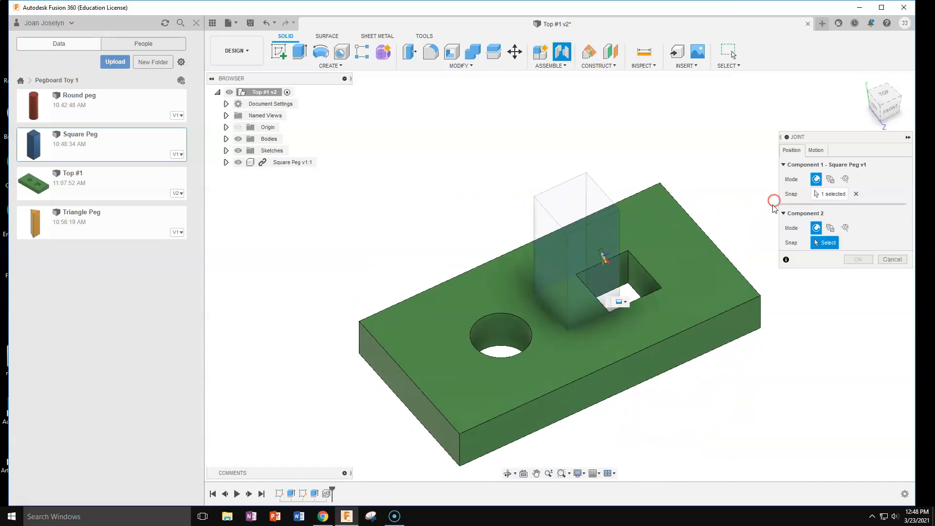
scroll(638, 284, down, 3)
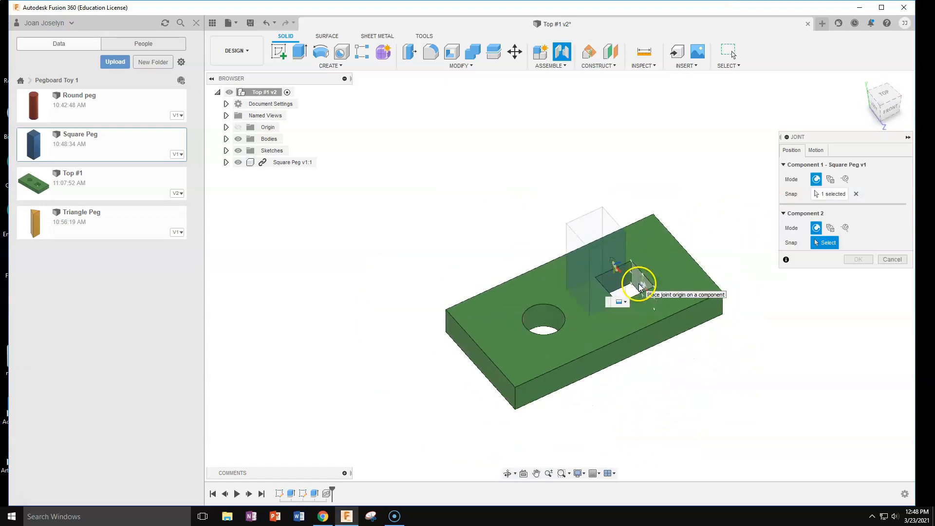
scroll(639, 283, up, 3)
click(645, 284)
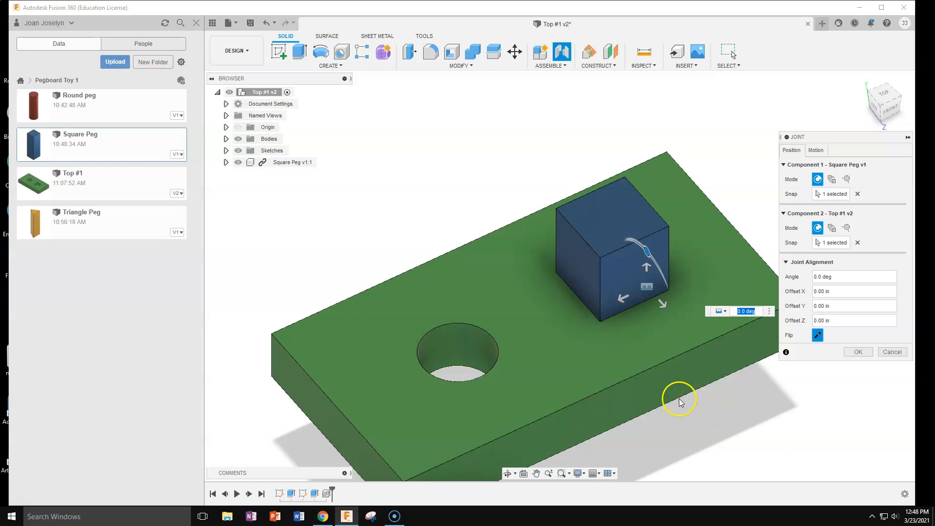
click(849, 350)
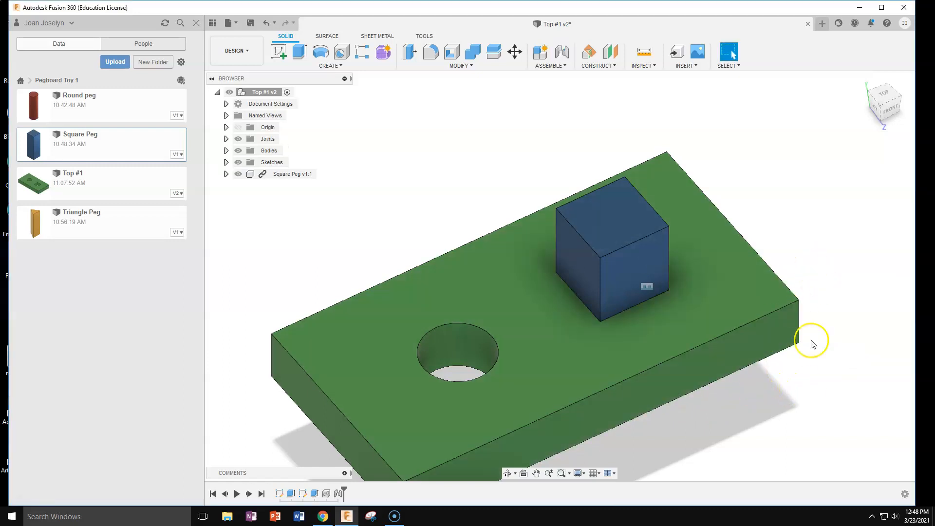
shift+middle_drag(830, 297, 770, 275)
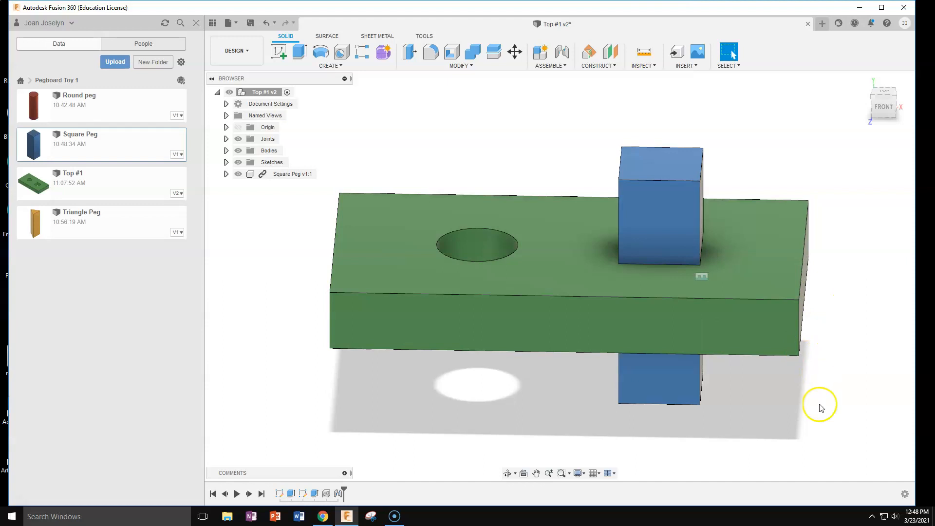
mouse_move(831, 394)
shift+middle_down()
mouse_move(747, 386)
mouse_move(807, 380)
mouse_move(820, 388)
shift+middle_up()
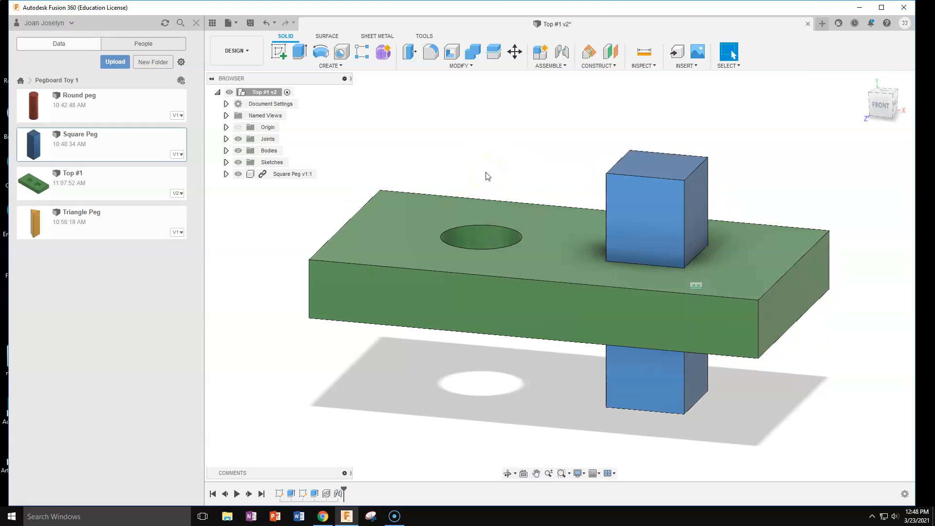
Insert the Round peg into the current design and move it onto the board behind the round hole, with about 0.40 in along X
click(112, 108)
right_click(114, 112)
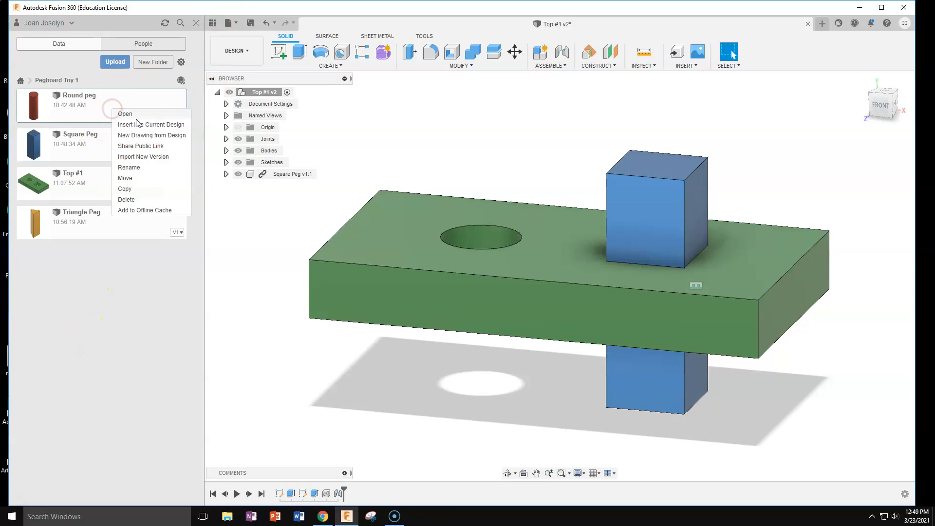
click(156, 125)
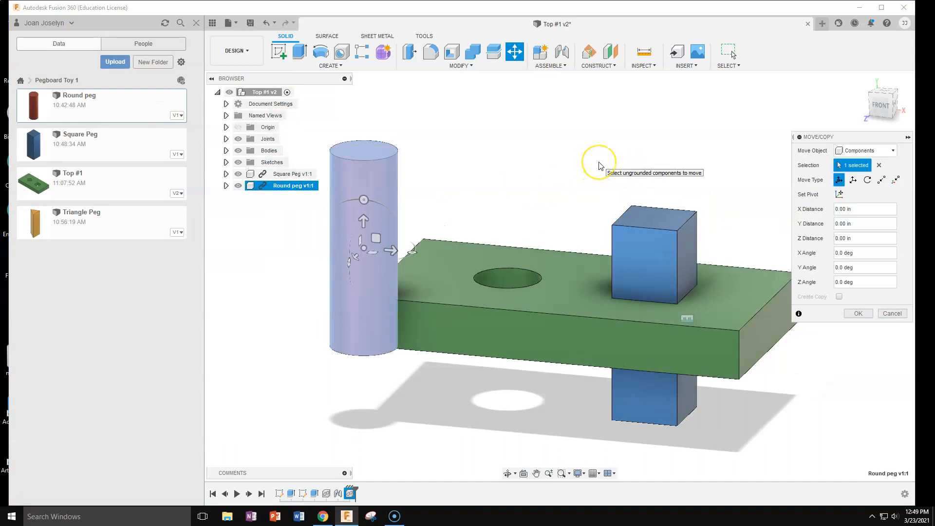
shift+middle_drag(599, 165, 542, 184)
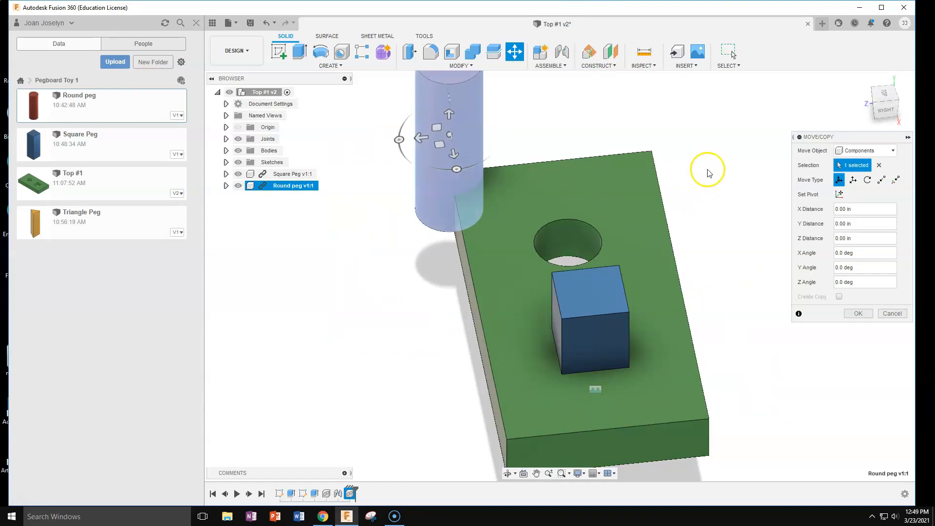
drag(421, 138, 566, 164)
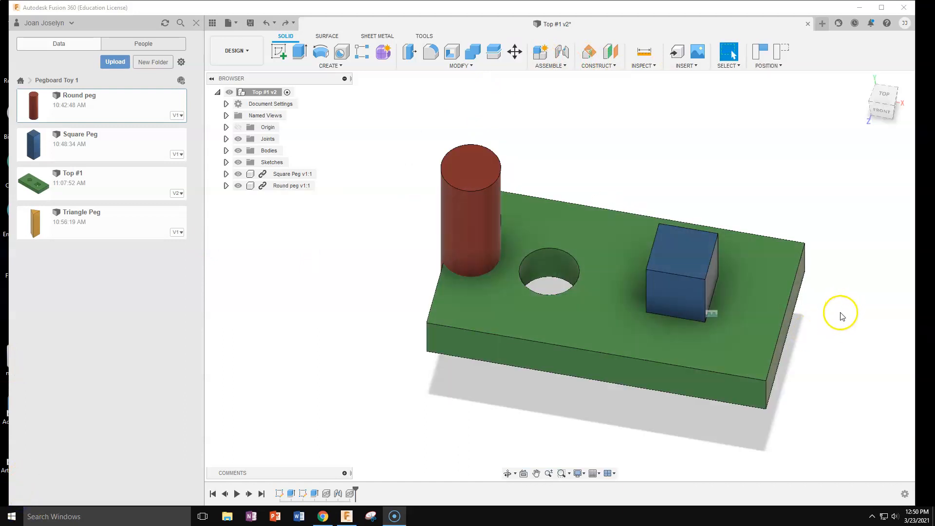
shift+middle_drag(842, 317, 811, 306)
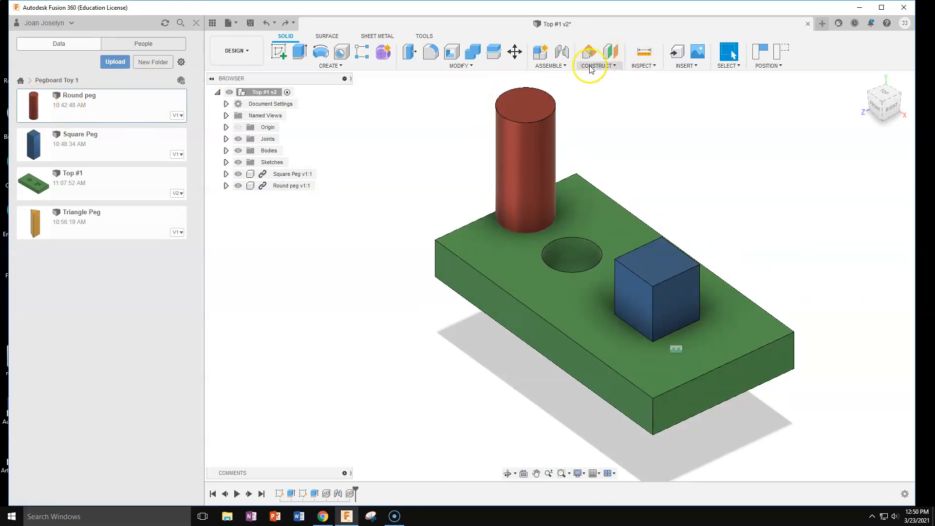
Try a joint from the round peg's mid-height centre to the centre of the round hole's upper edge, and undo it
click(560, 67)
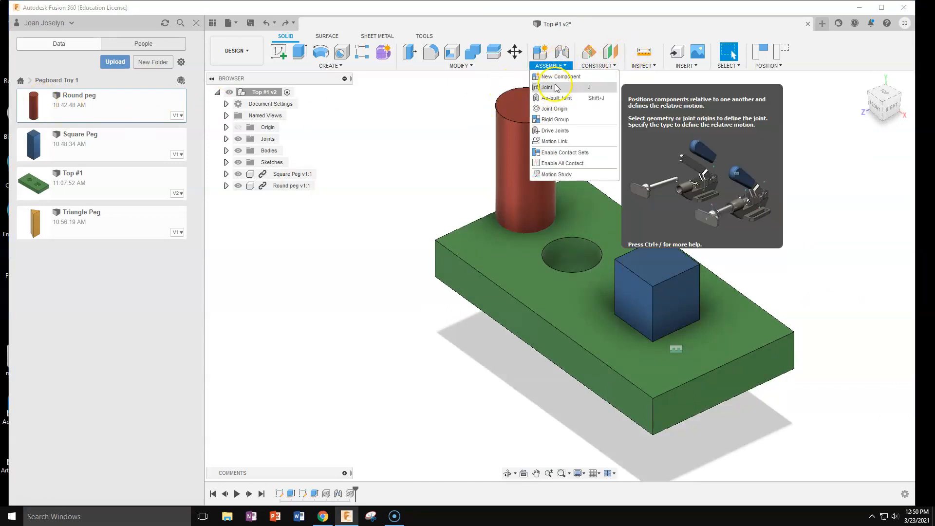
click(556, 88)
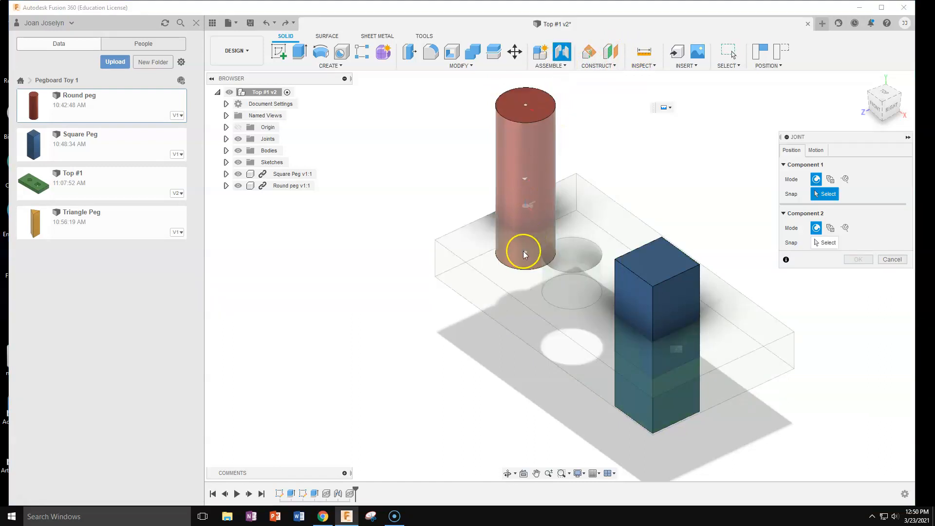
click(524, 184)
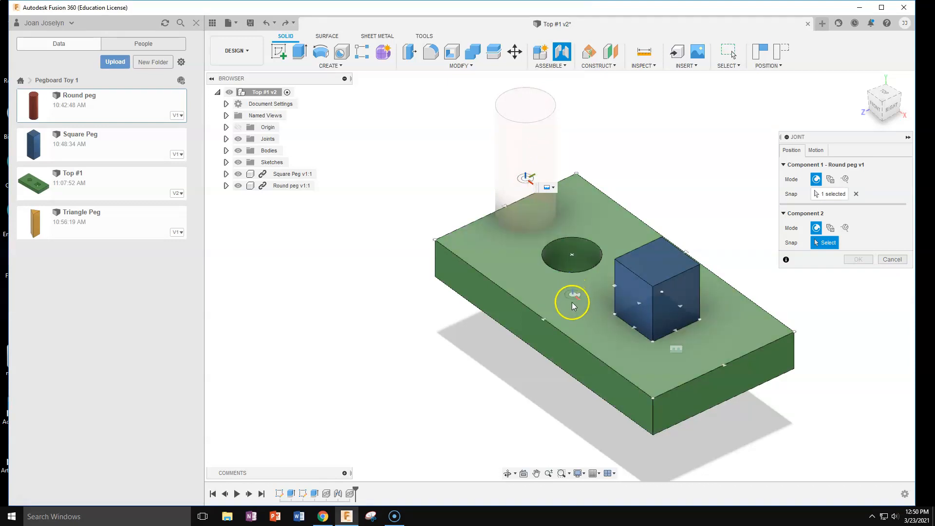
click(571, 257)
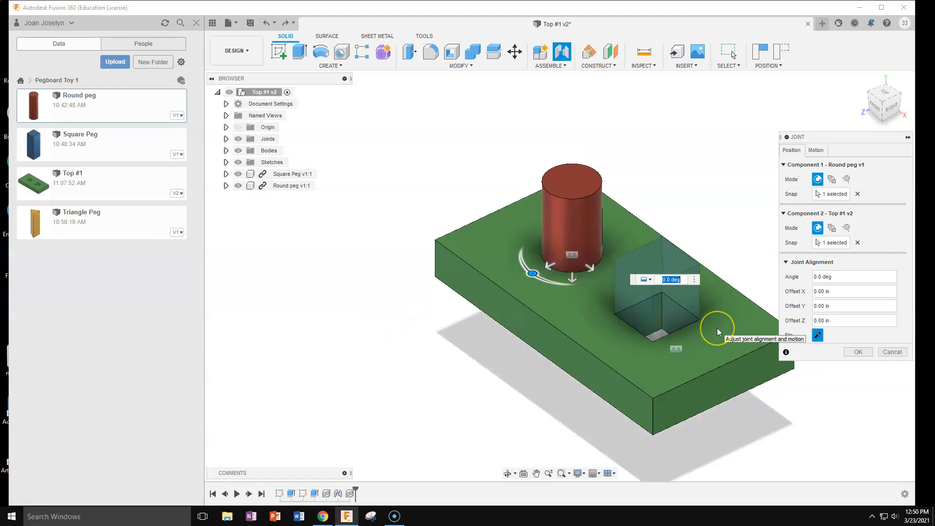
key(Return)
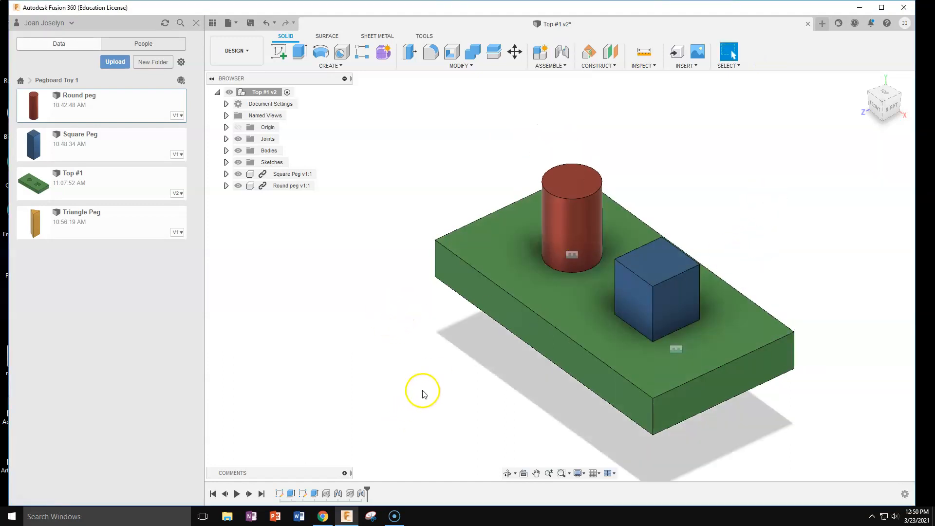
shift+middle_drag(431, 387, 470, 352)
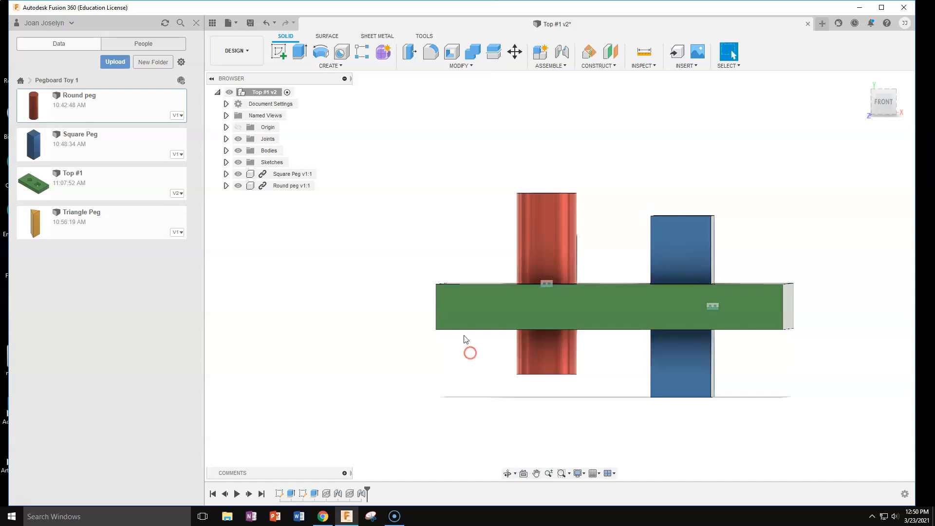
click(266, 23)
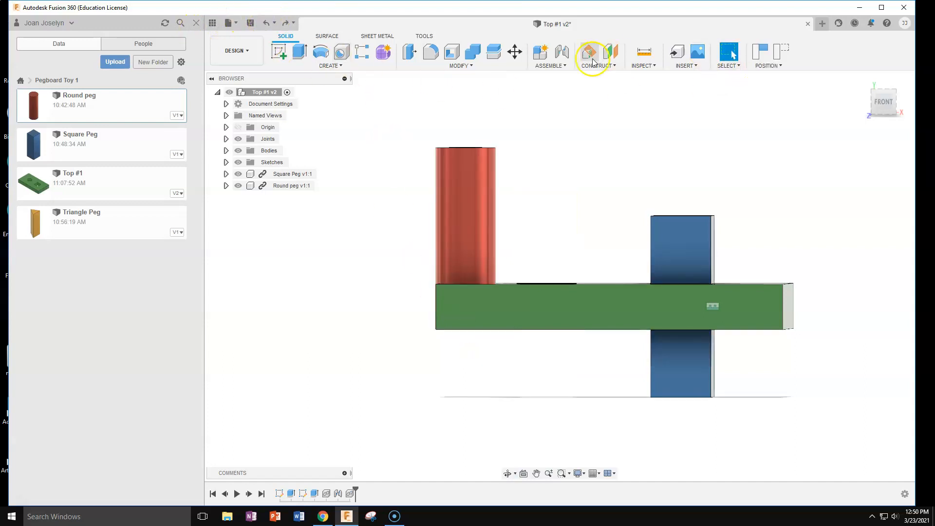
Create a joint from the round peg's mid-height centre to the mid-depth centre of the round hole's inner wall, with zero angle and offsets
click(555, 65)
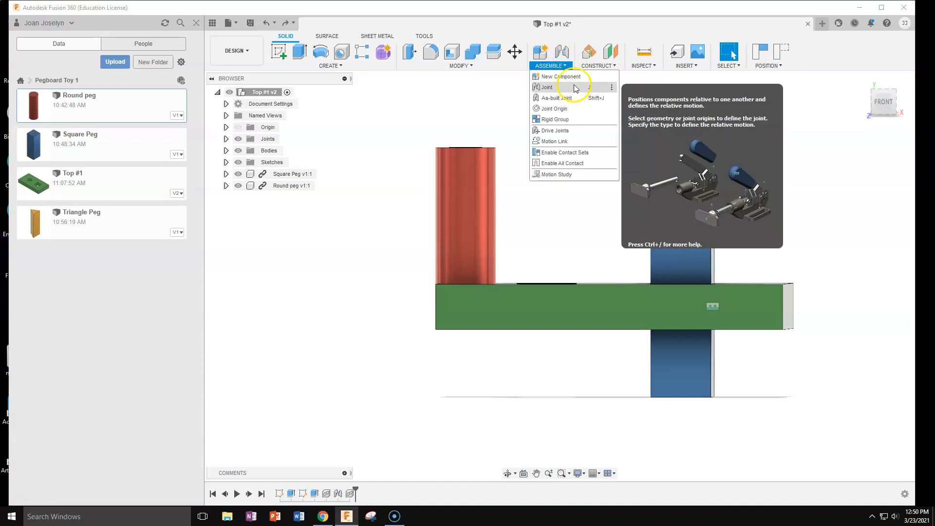
click(576, 88)
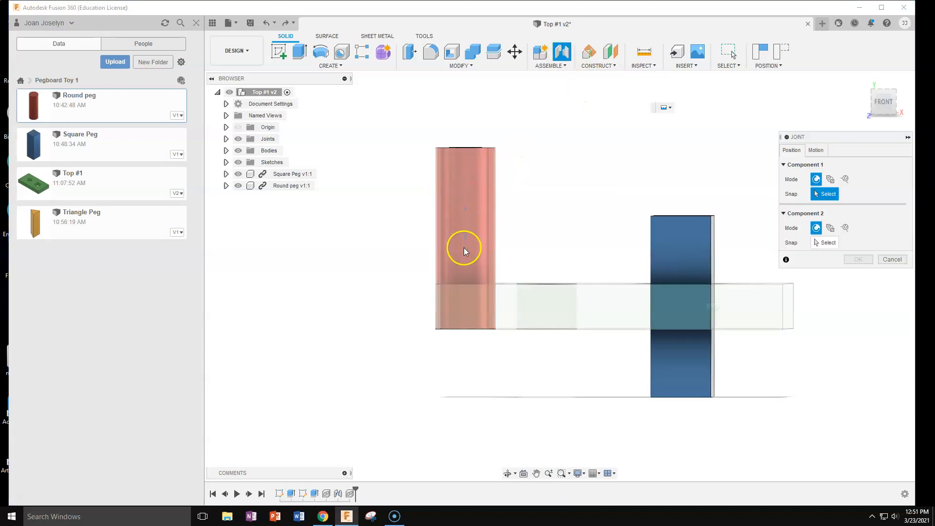
shift+middle_drag(552, 211, 549, 233)
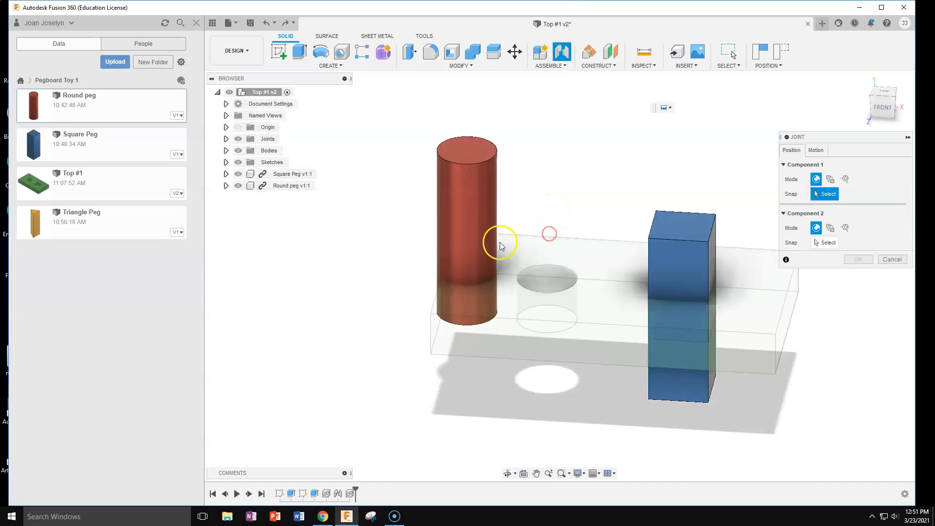
click(468, 233)
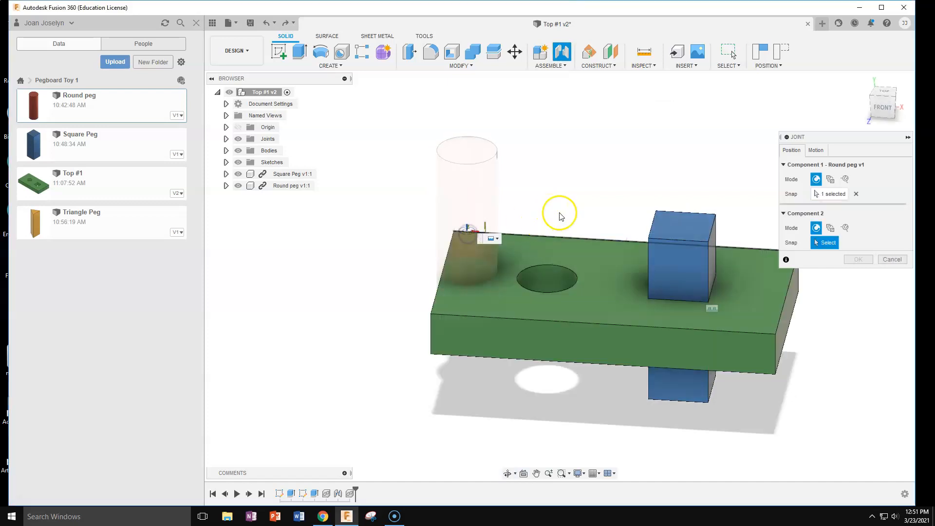
mouse_move(602, 201)
shift+middle_down()
mouse_move(618, 165)
mouse_move(609, 210)
shift+middle_up()
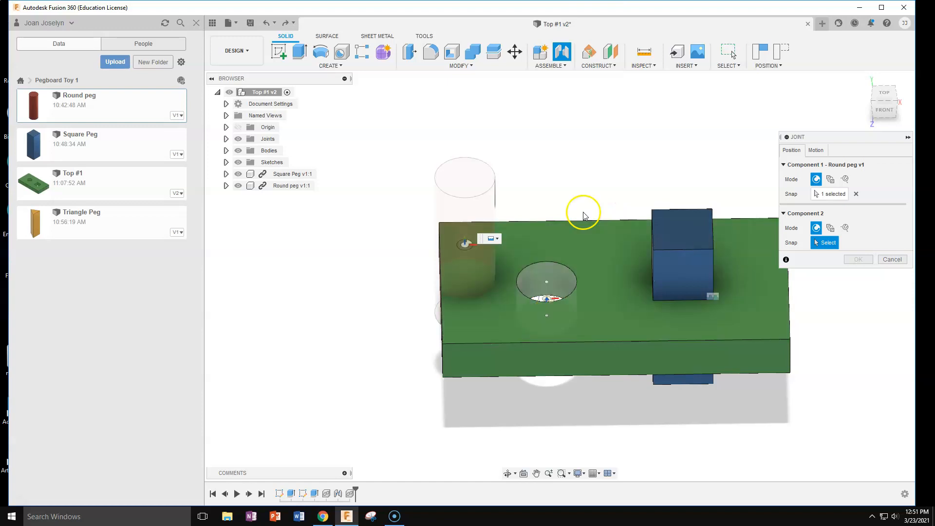
scroll(589, 204, down, 3)
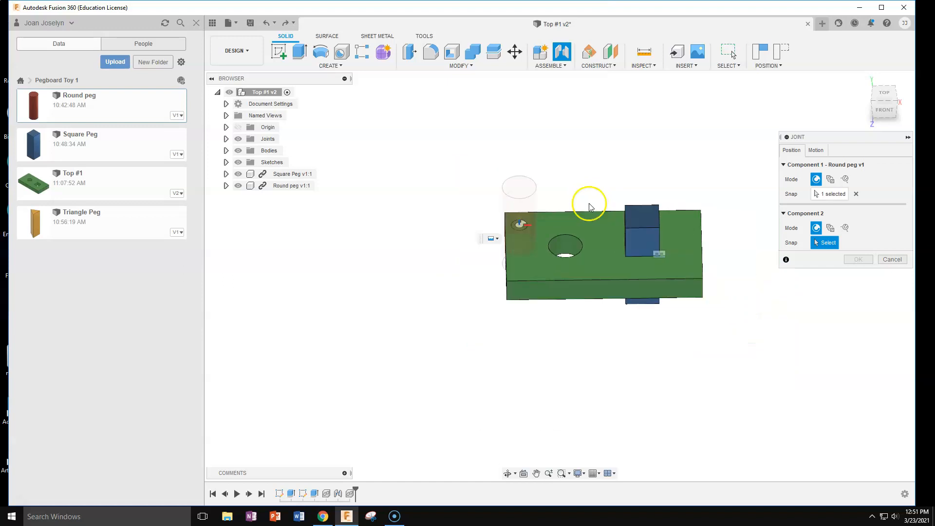
scroll(589, 205, up, 5)
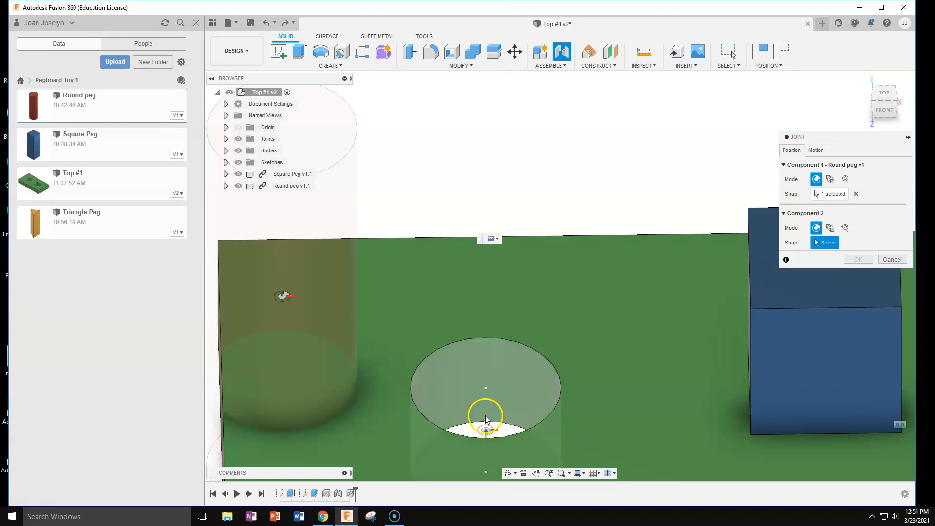
click(485, 416)
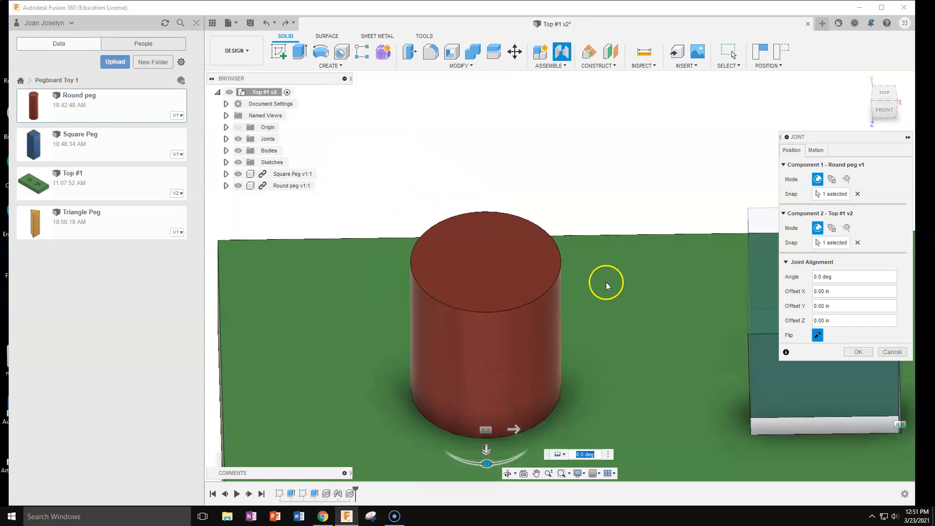
scroll(655, 218, up, 2)
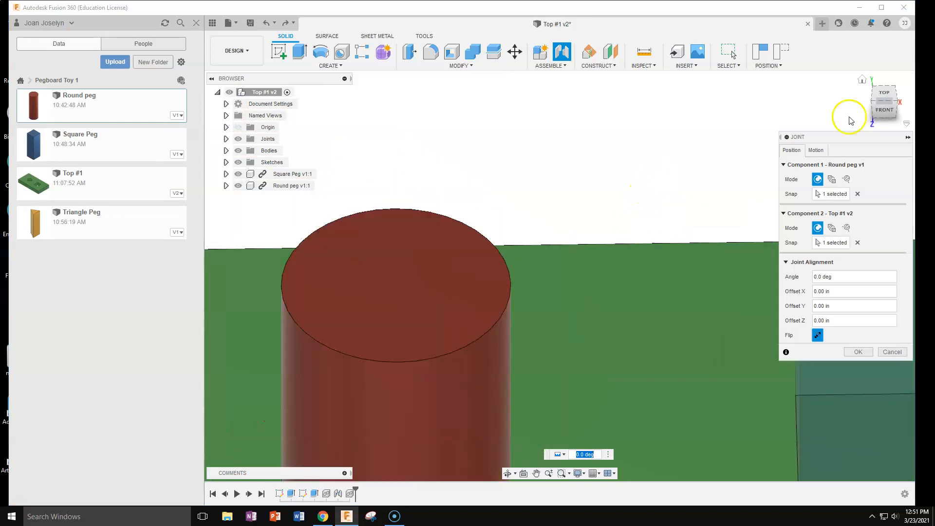
click(860, 81)
shift+middle_drag(381, 409, 422, 387)
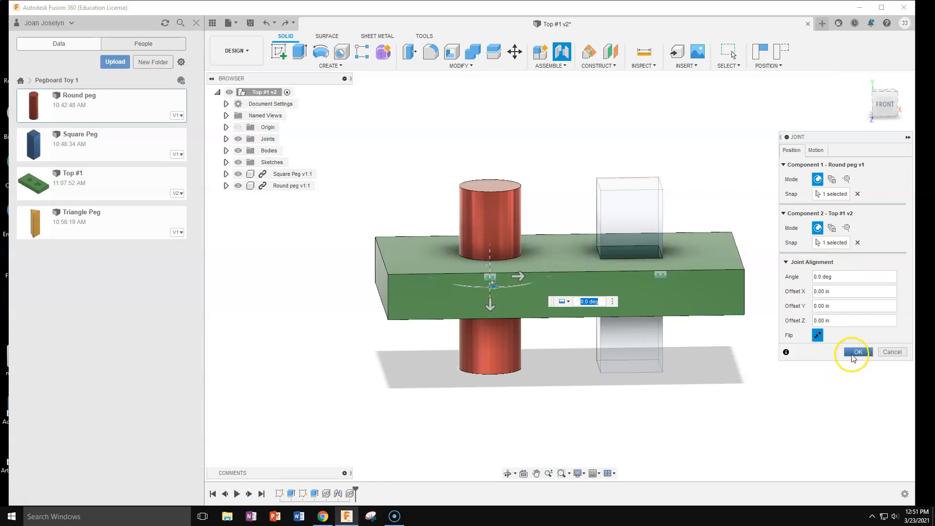
click(857, 353)
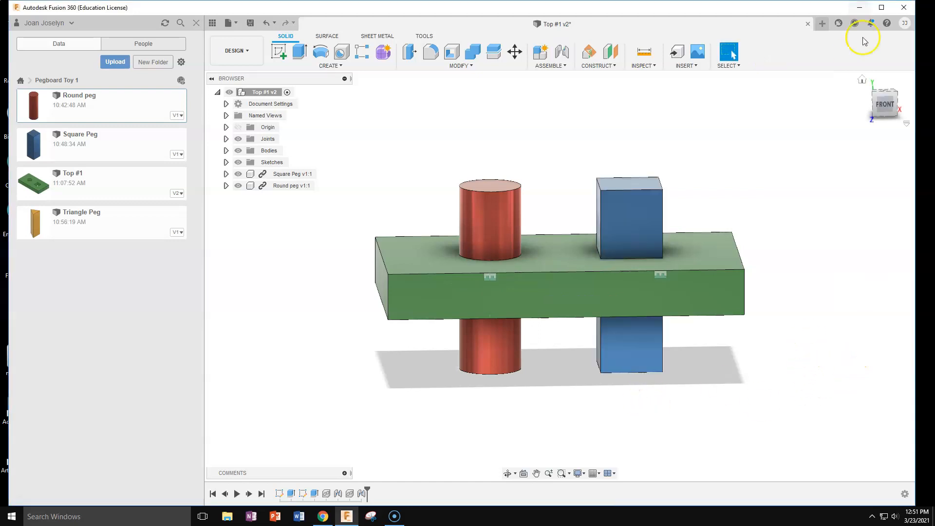
click(862, 80)
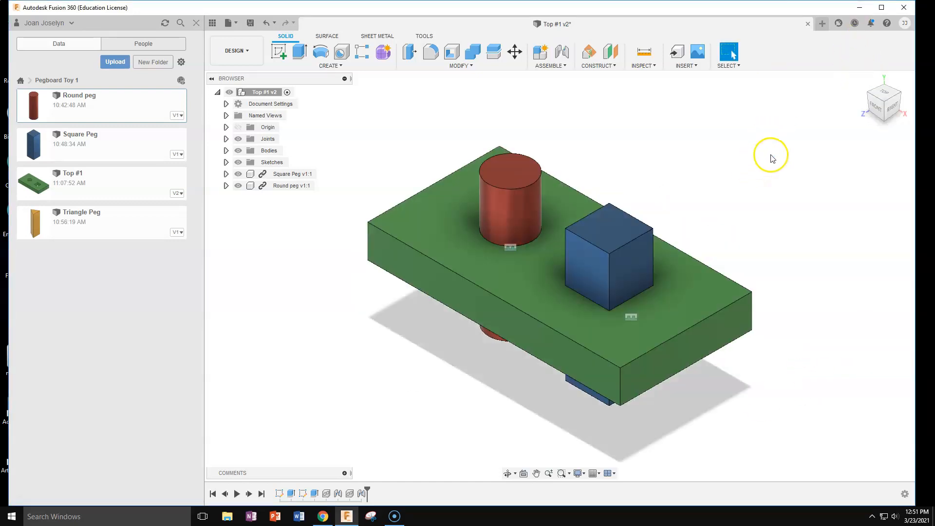
middle_drag(747, 402, 795, 336)
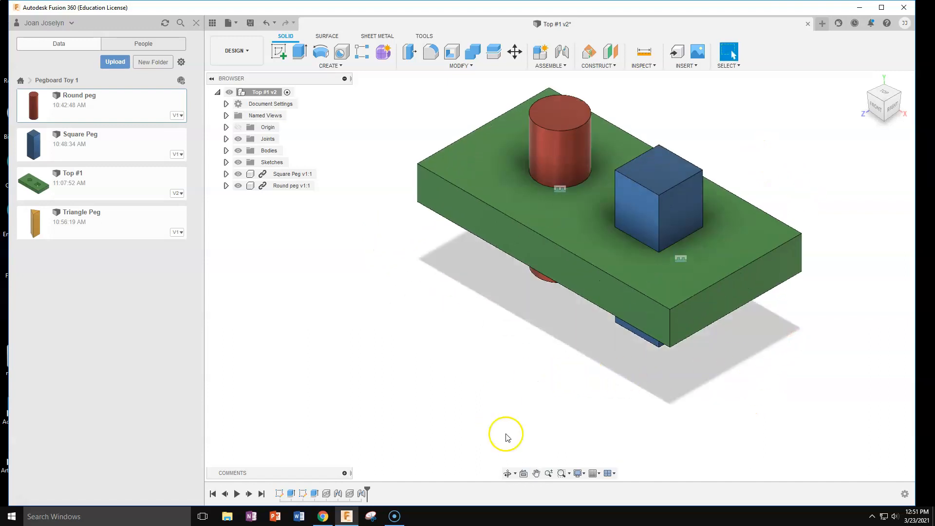
shift+middle_drag(515, 407, 478, 422)
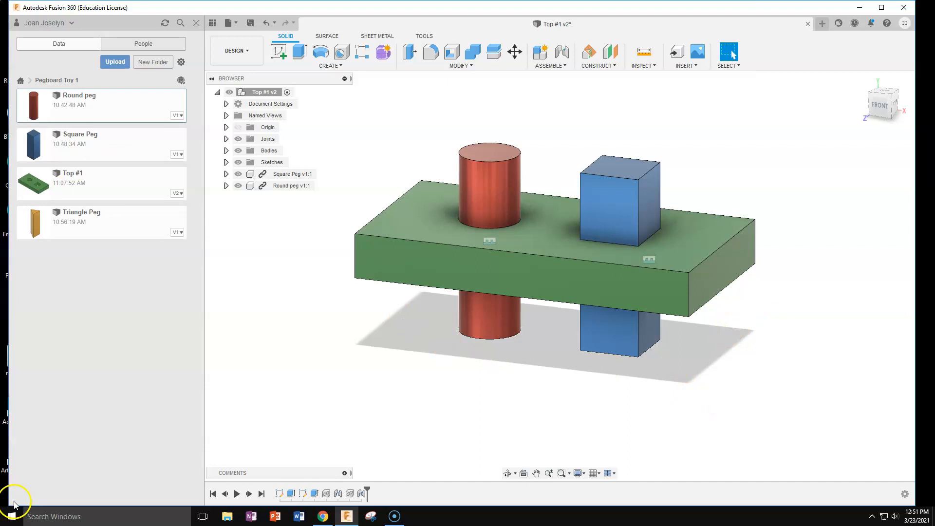
click(18, 503)
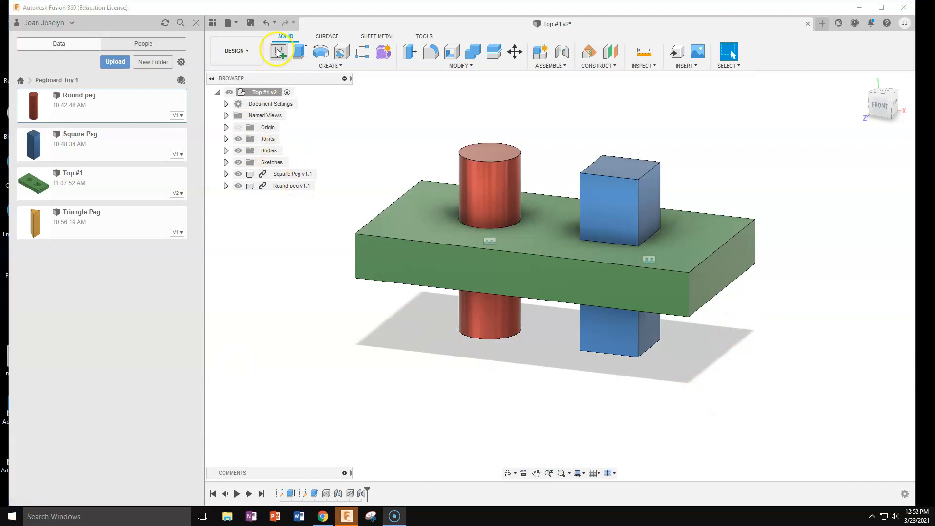
Save a copy of the design as "Top #1 ASSEMBLY" in the Pegboard Toy 1 folder
click(238, 26)
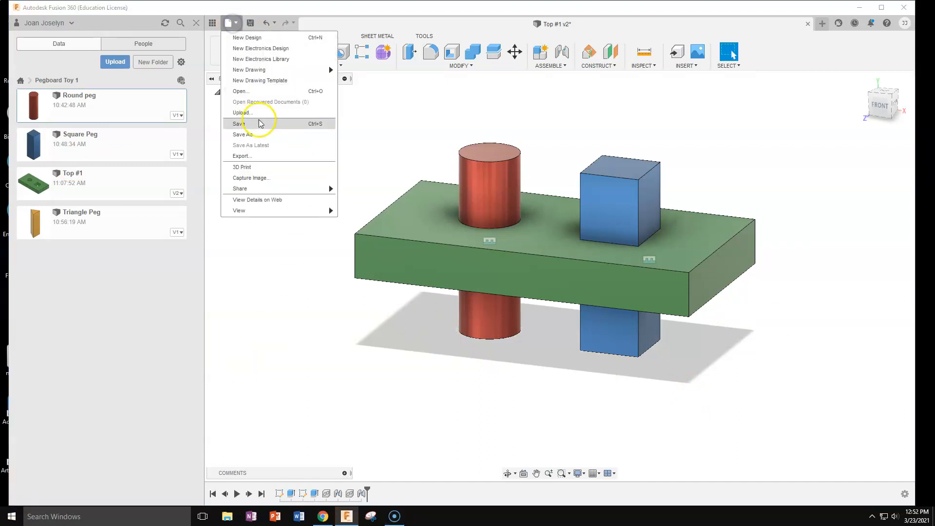
click(262, 133)
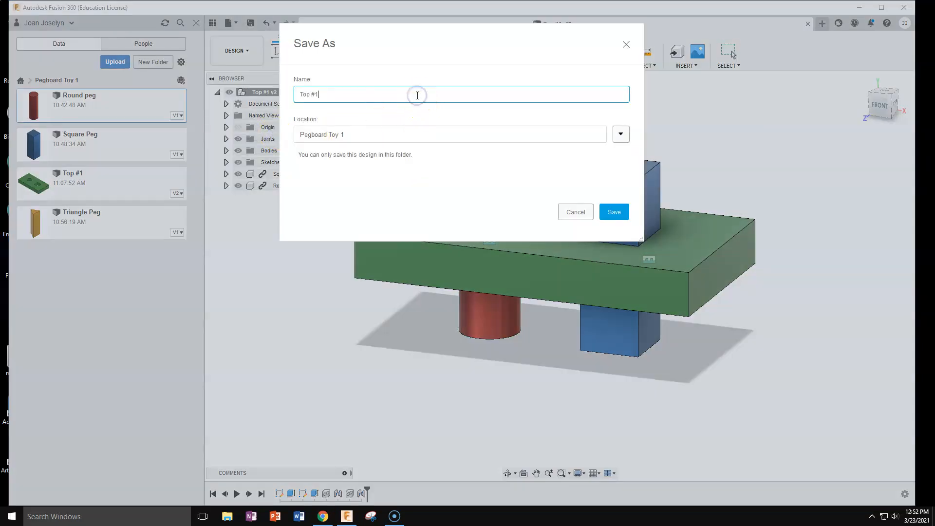
text(ASSEMBLY)
click(617, 215)
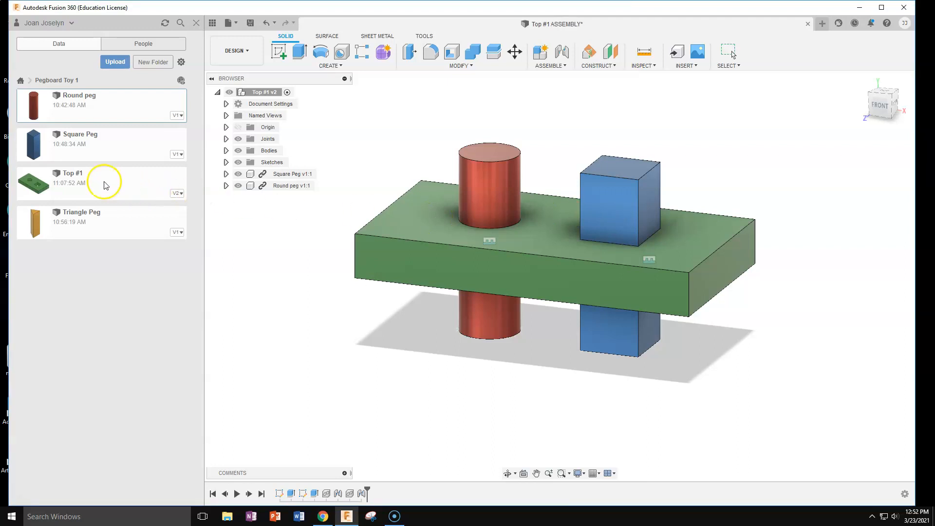